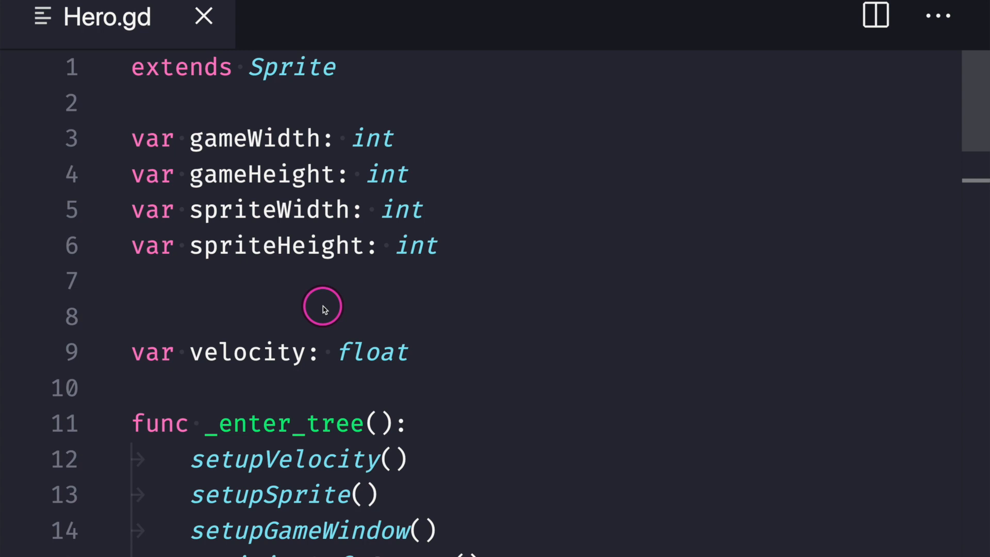
- Review the velocity declaration and the setup calls inside _enter_tree
triple_click(235, 357)
click(433, 353)
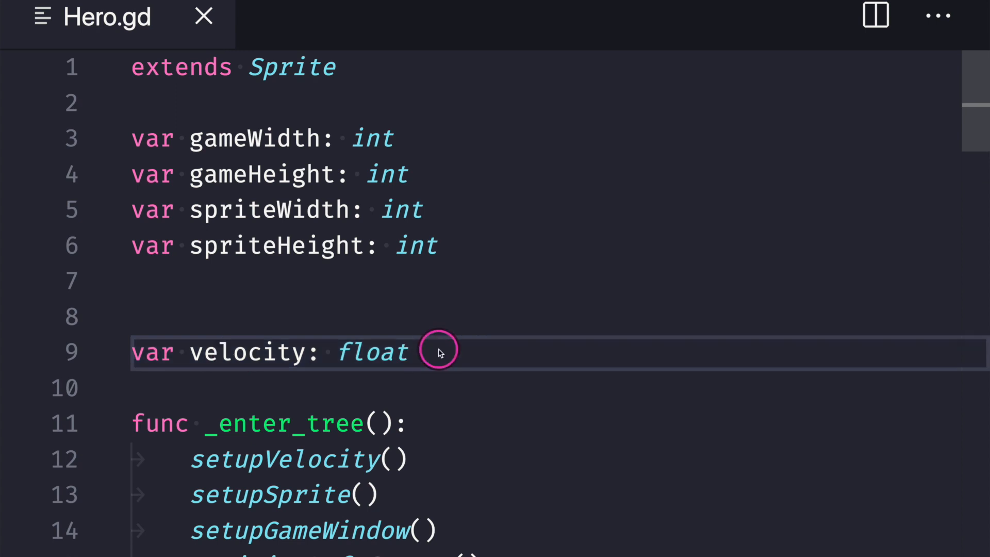
scroll(248, 373, down, 1)
double_click(281, 392)
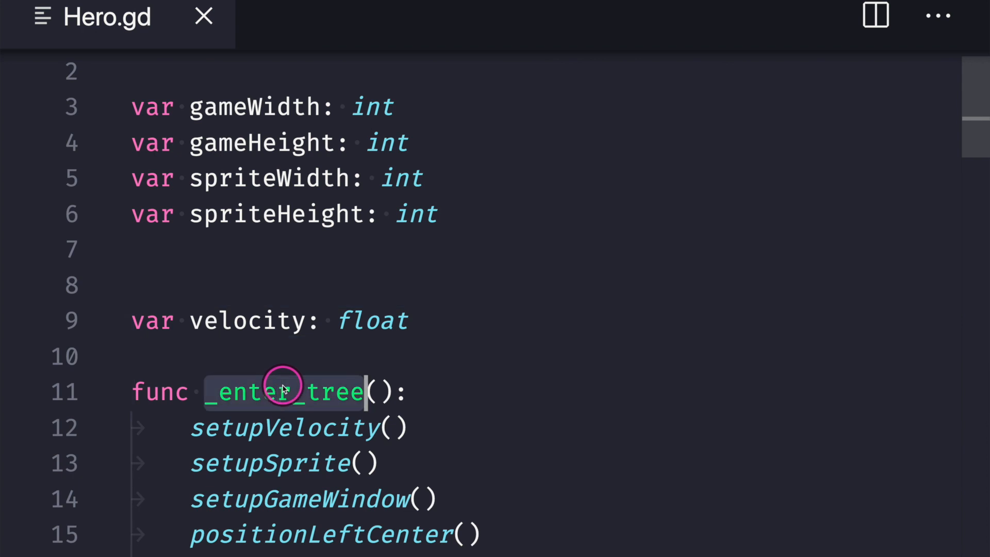
triple_click(258, 428)
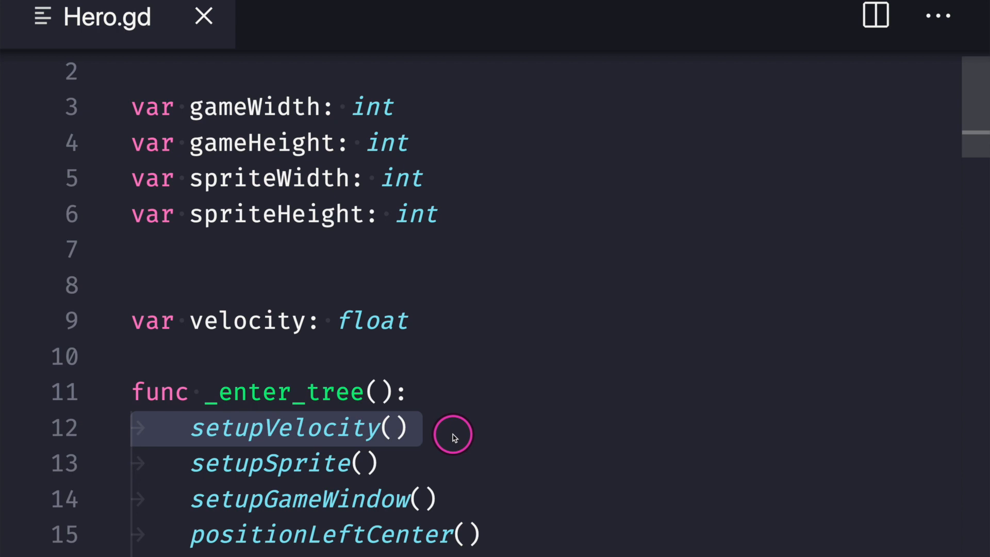
scroll(464, 425, down, 3)
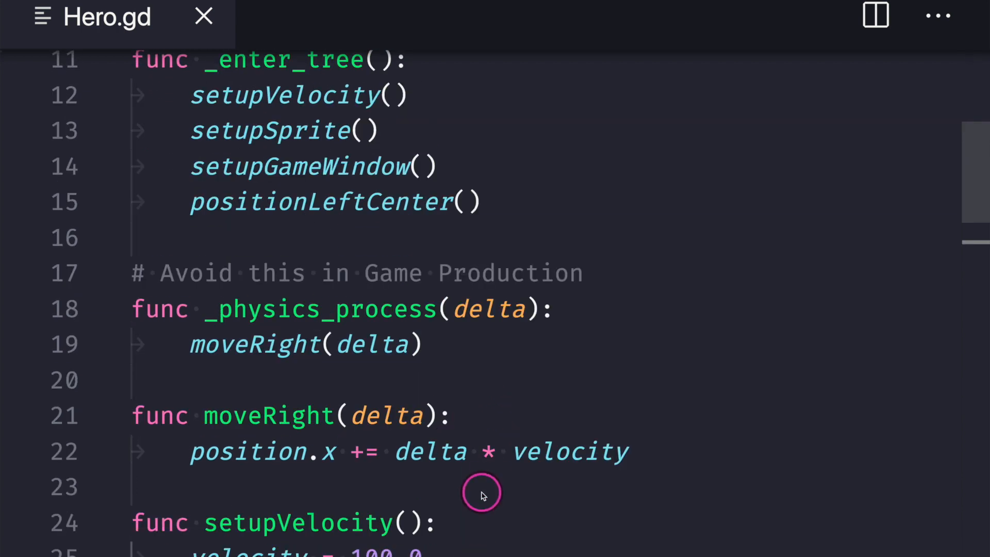
scroll(475, 501, down, 1)
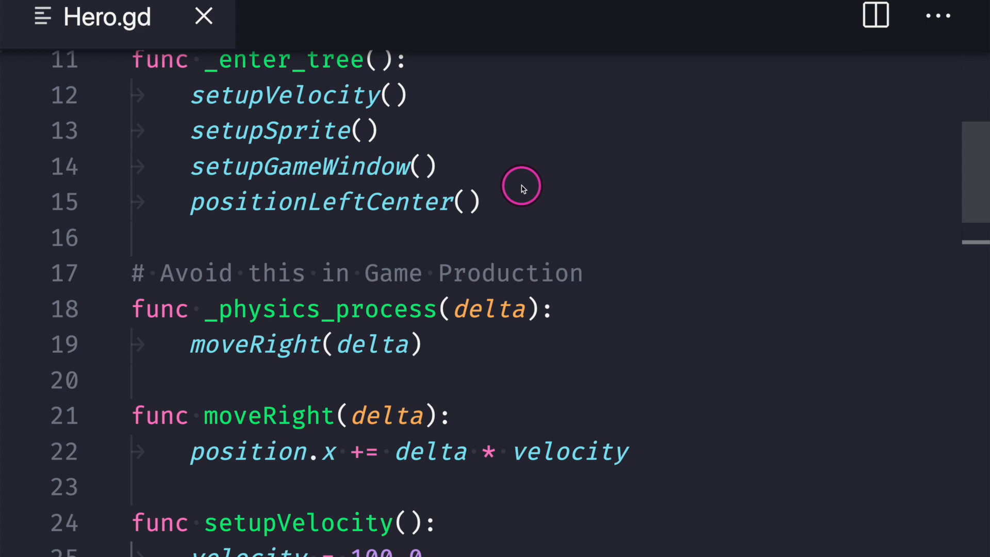
drag(437, 166, 192, 95)
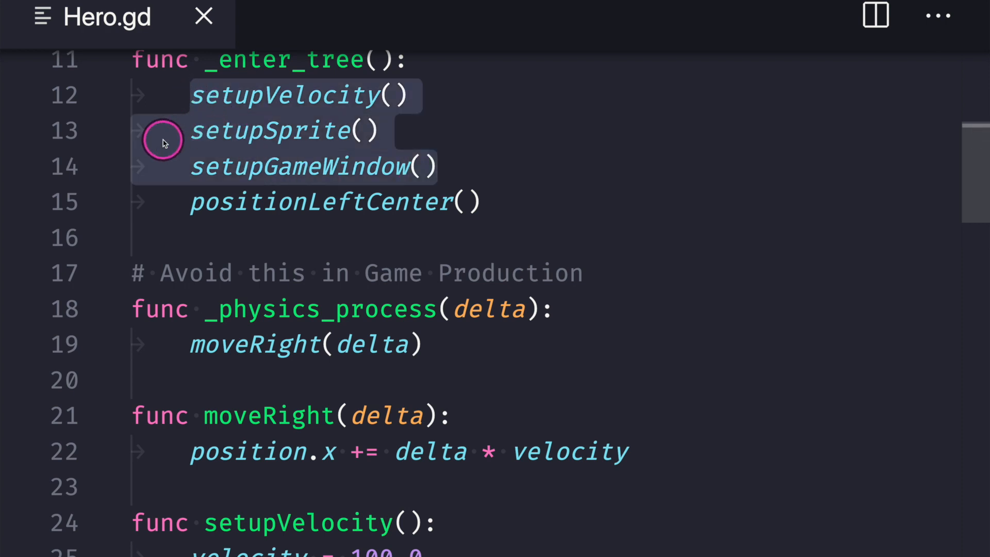
click(170, 103)
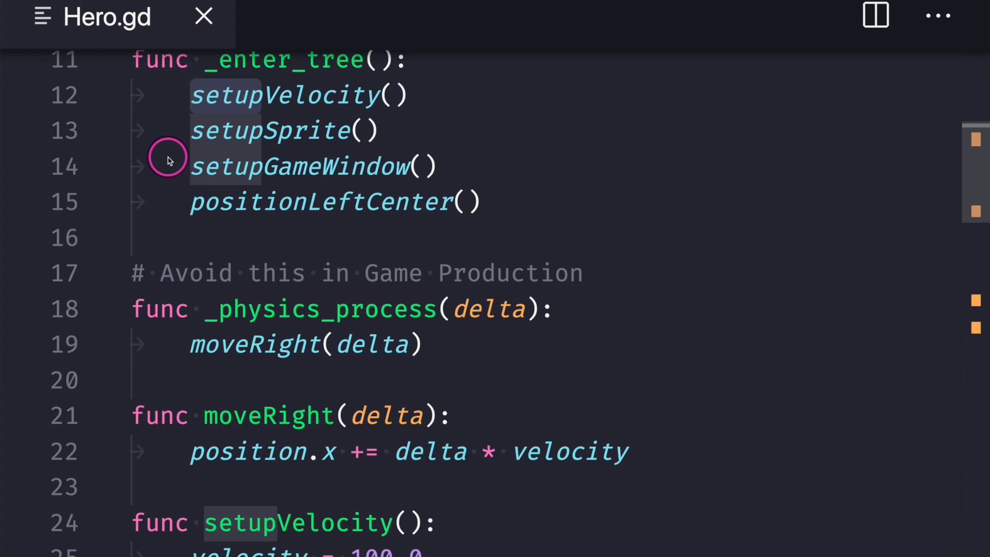
click(163, 206)
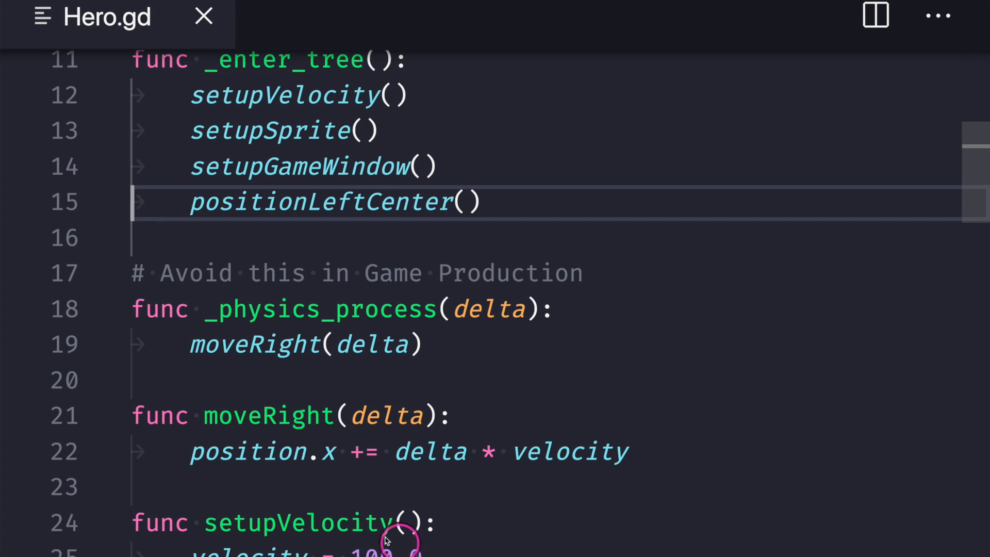
scroll(359, 500, up, 5)
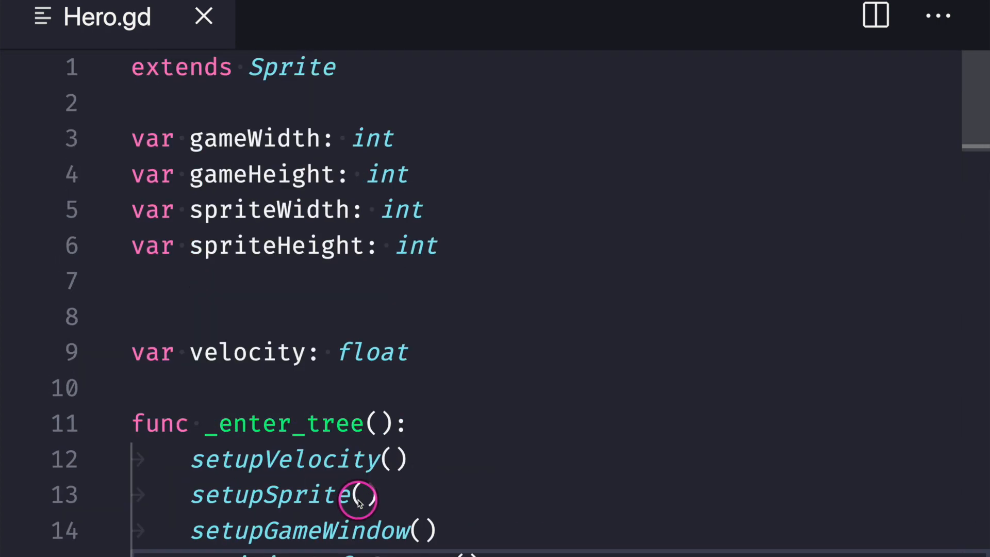
- Give velocity a default of 100.0 in its declaration and start the export keyword before it
click(423, 358)
text(= )
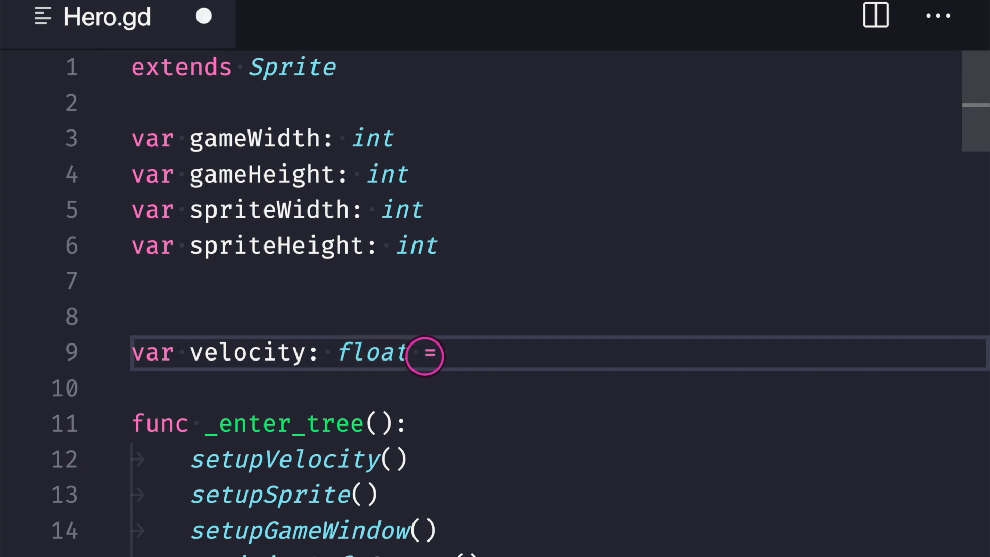
text(100.0)
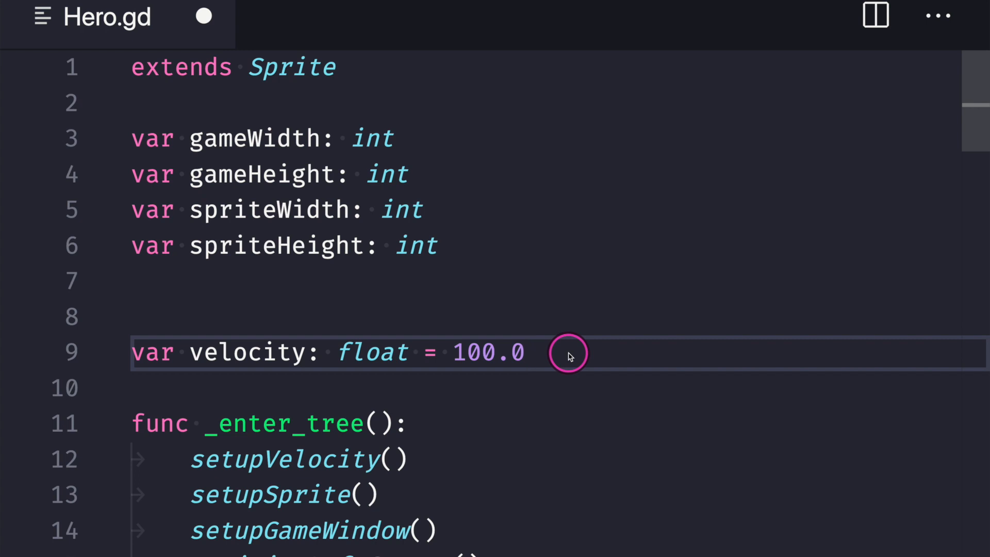
click(97, 356)
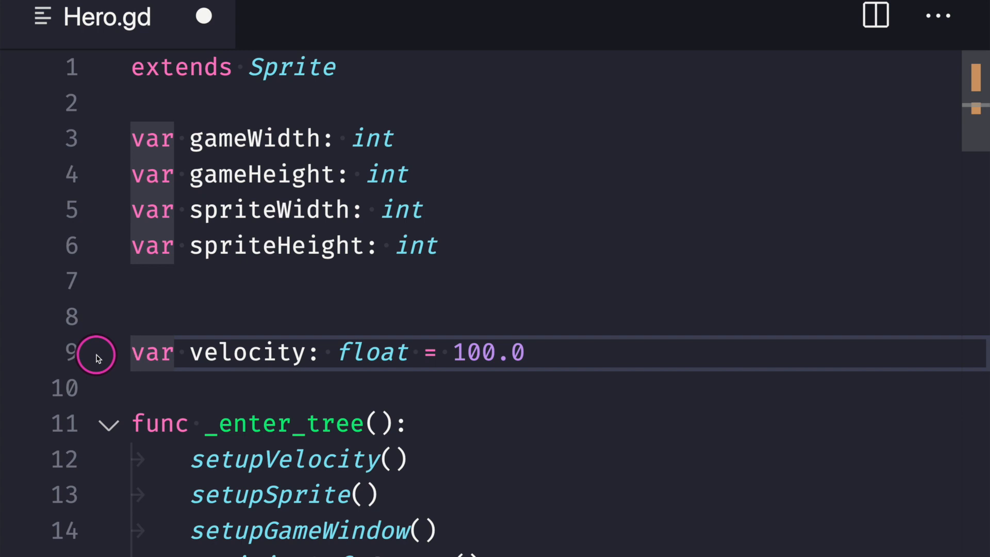
text(expor)
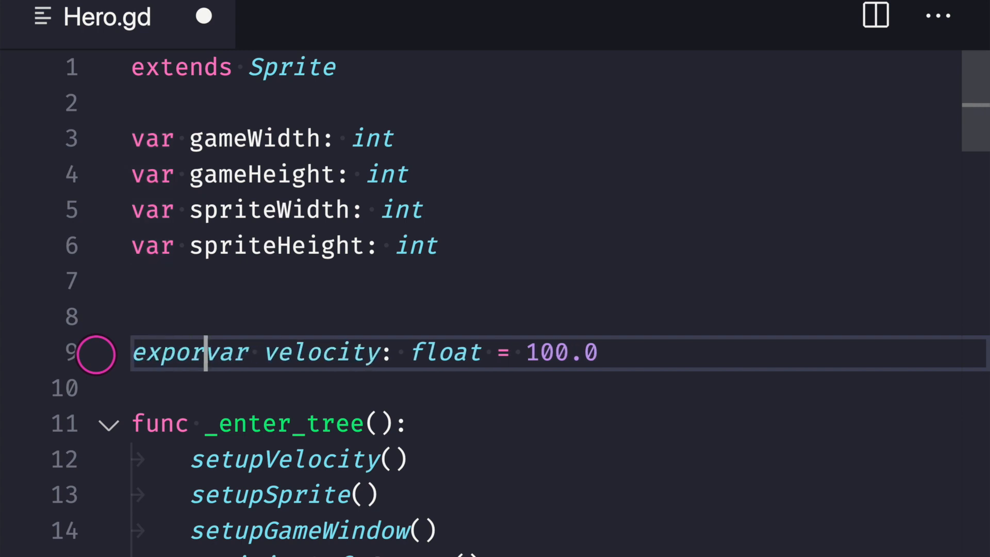
text(t)
- Save Hero.gd with velocity declared as export var velocity: float = 100.0
key(ctrl+s)
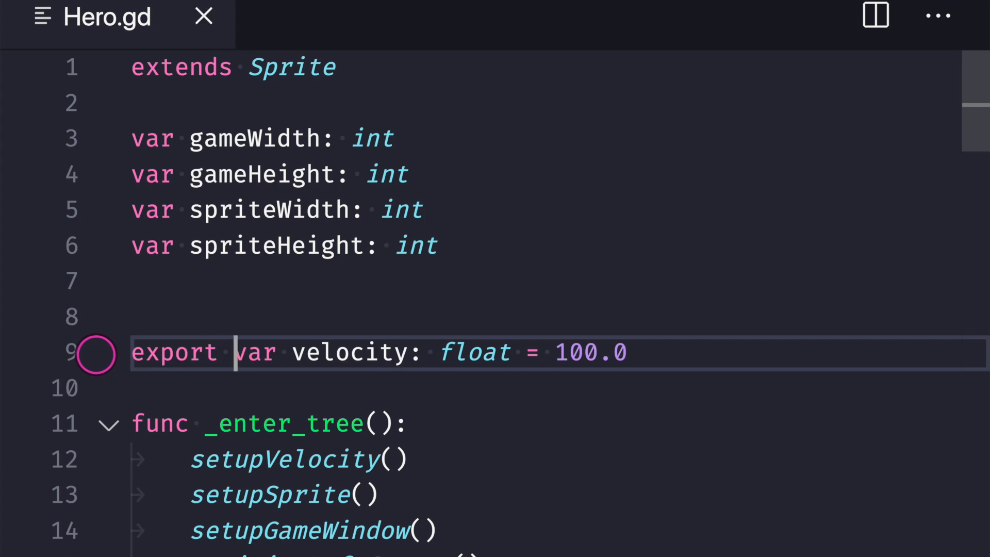
double_click(357, 353)
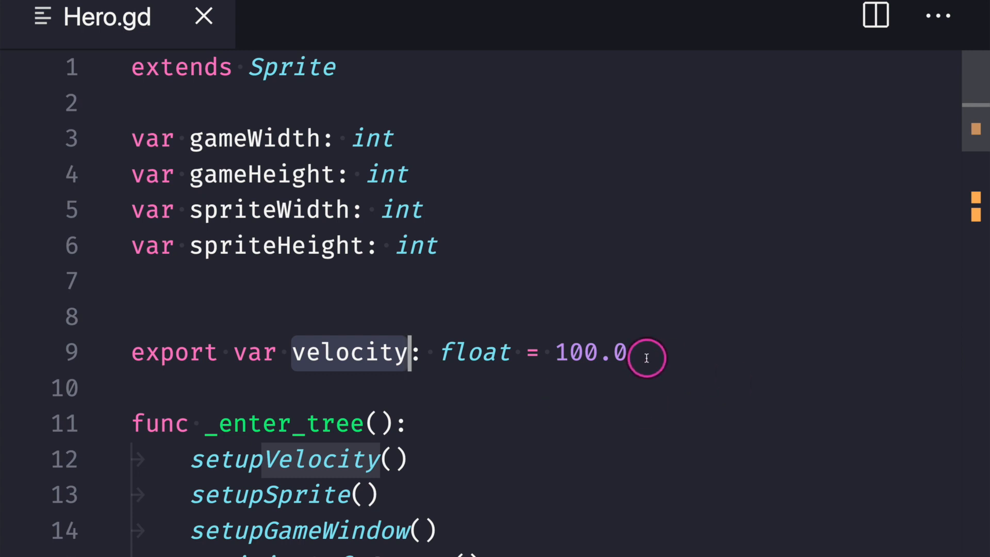
click(595, 352)
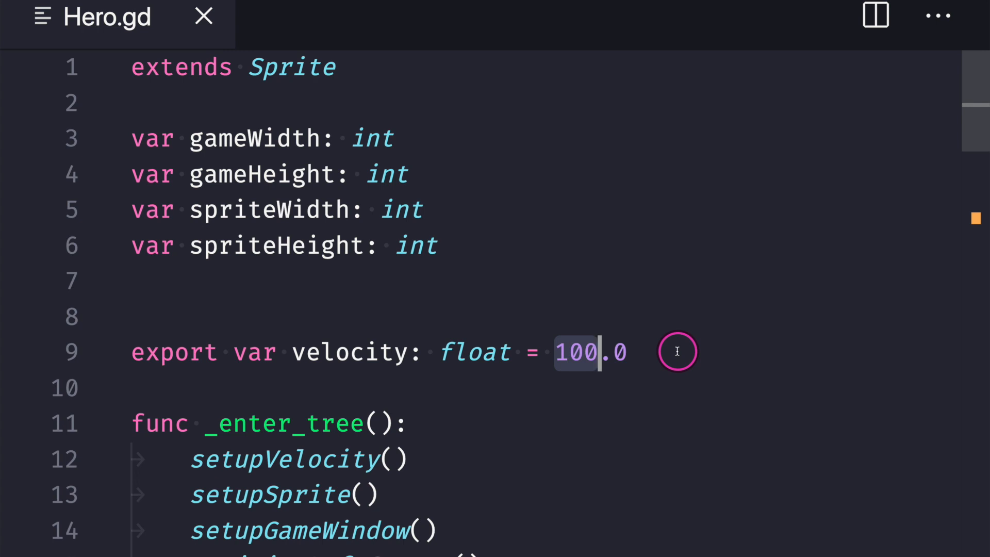
scroll(676, 351, down, 3)
- Delete the setupVelocity() call line from _enter_tree
double_click(354, 338)
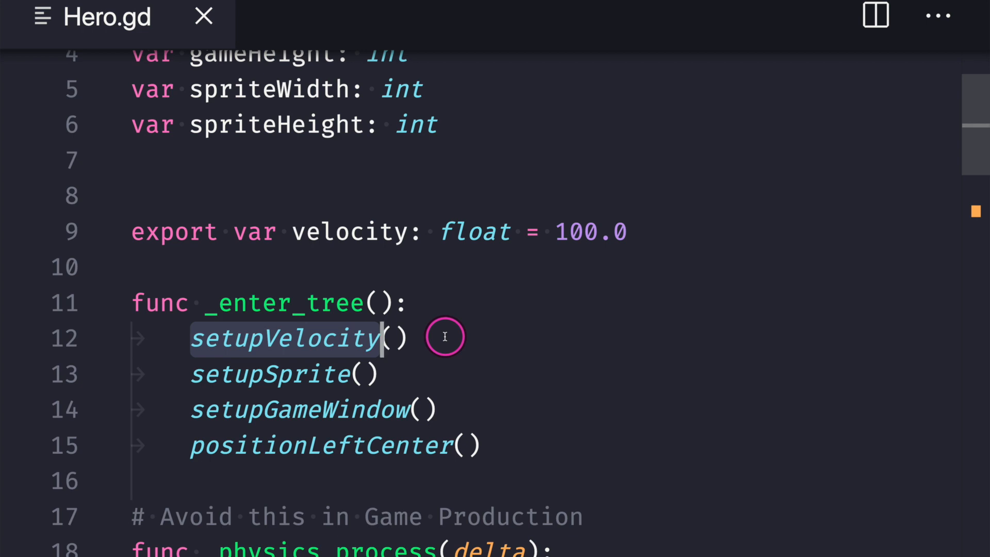
click(364, 337)
click(98, 336)
key(BackSpace)
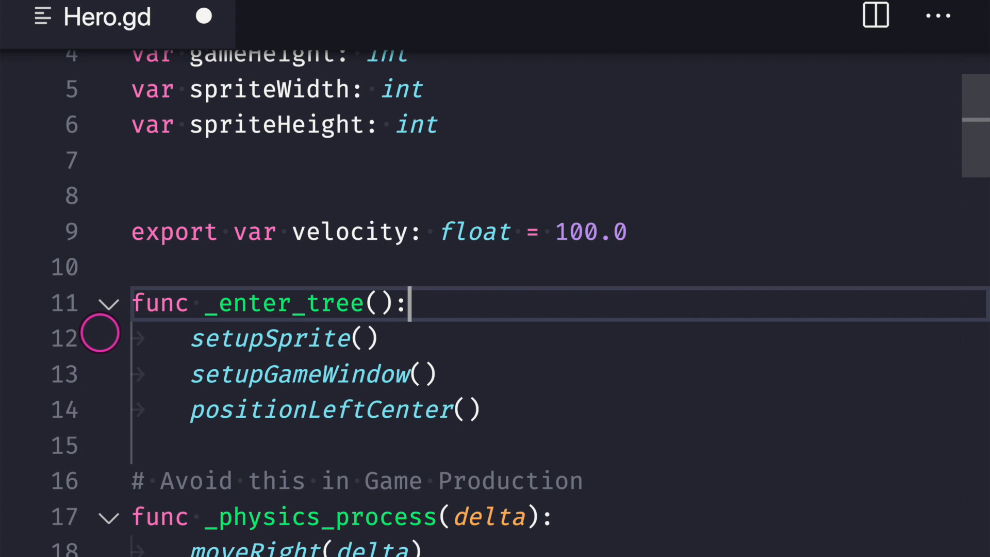
- Remove the extra blank line above the velocity declaration
click(160, 199)
key(BackSpace)
click(656, 198)
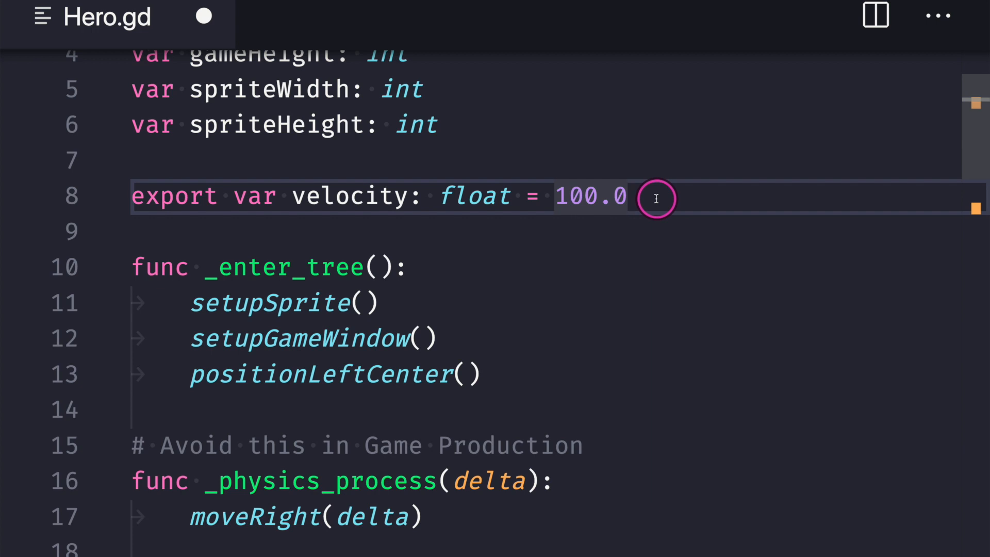
scroll(655, 198, up, 3)
click(487, 247)
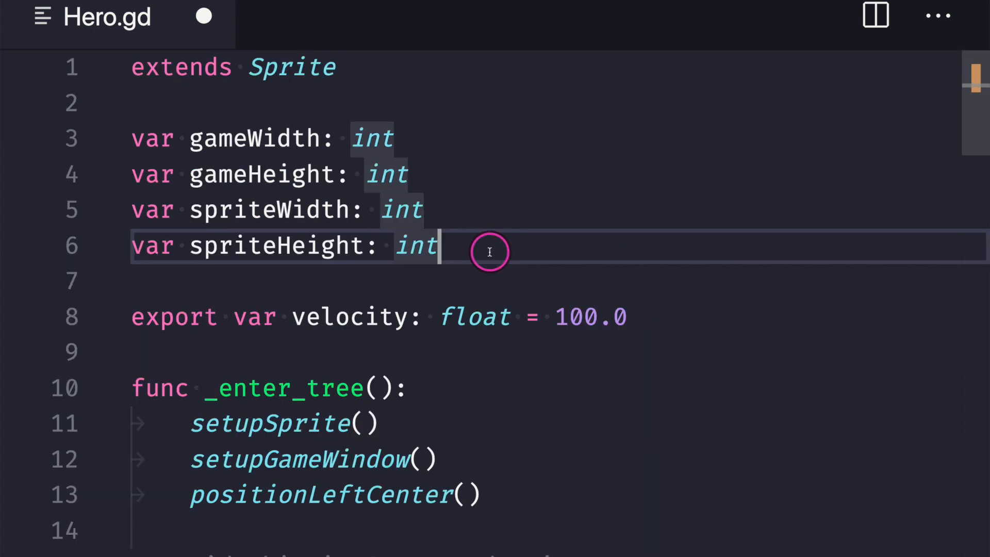
drag(487, 247, 126, 228)
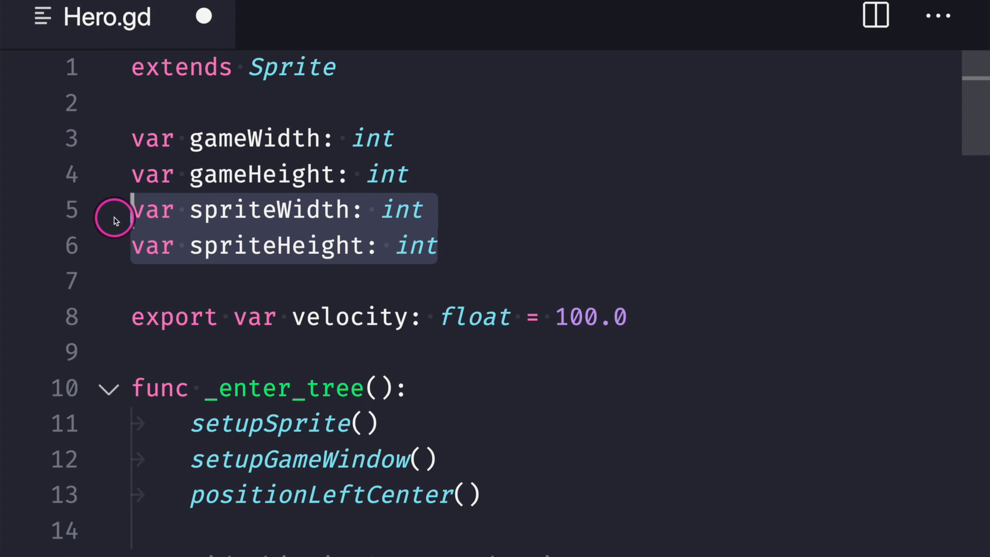
click(458, 204)
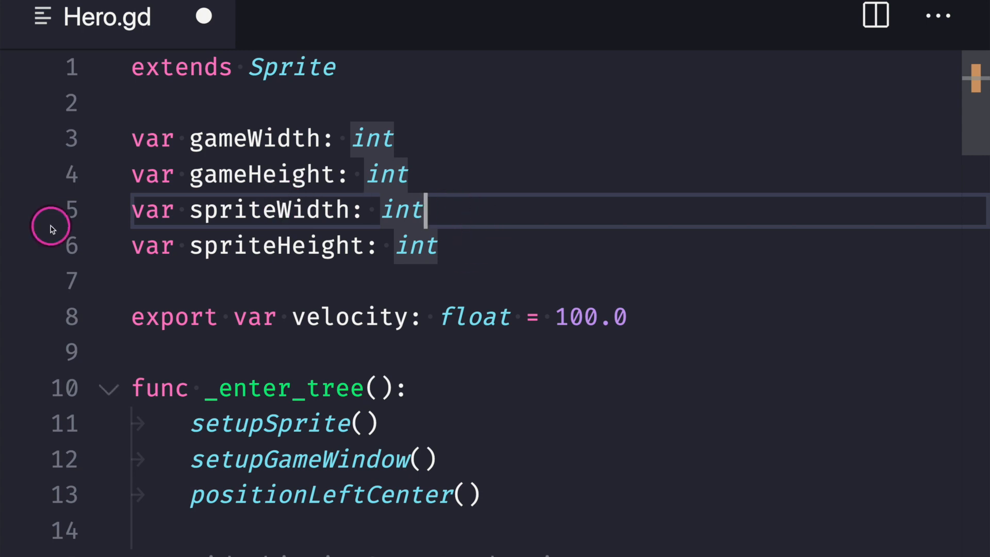
scroll(39, 236, down, 3)
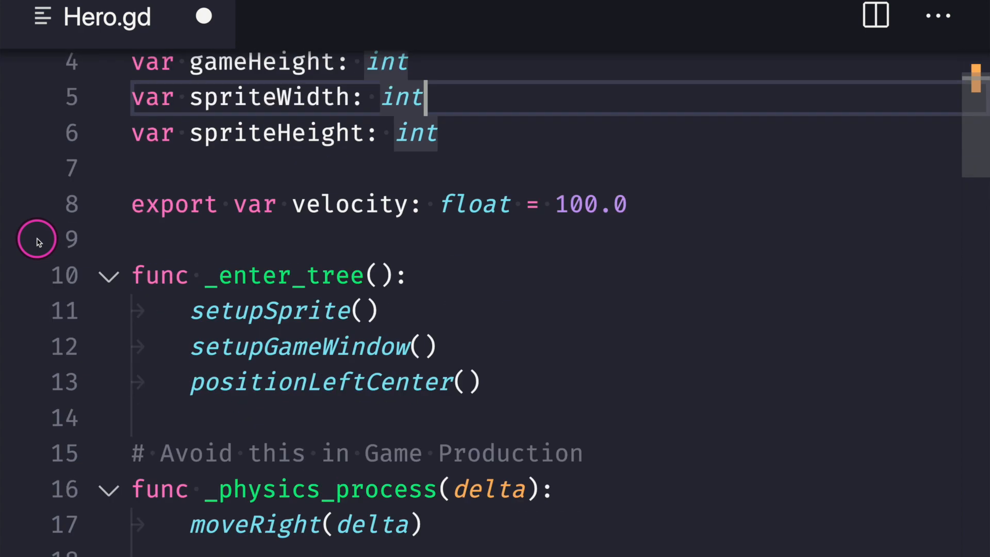
scroll(38, 236, down, 2)
double_click(261, 224)
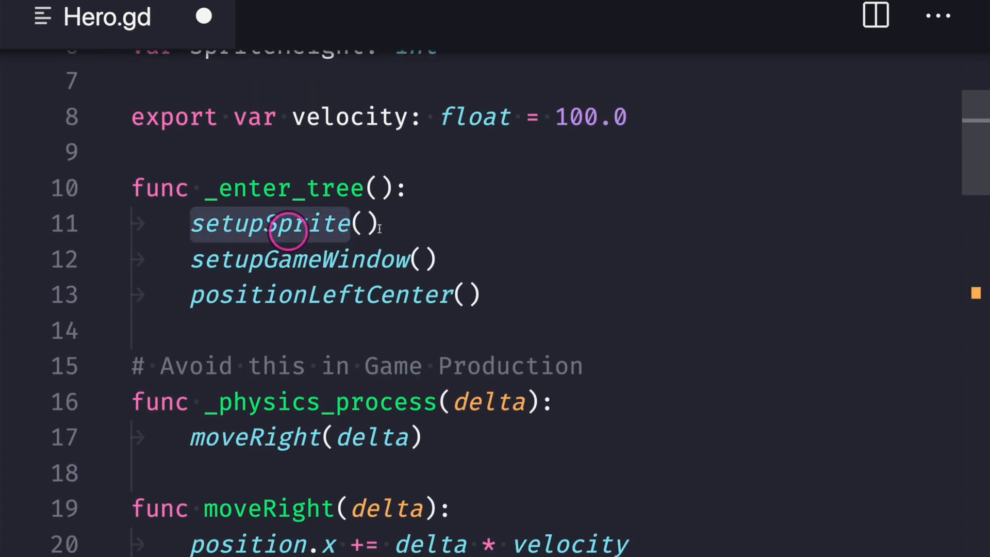
scroll(433, 201, up, 3)
click(446, 172)
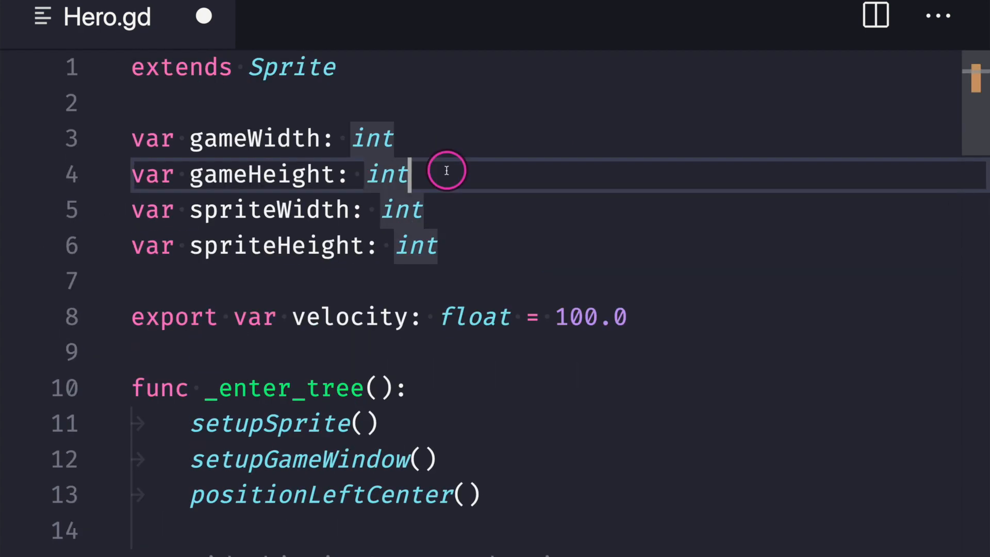
click(286, 461)
double_click(286, 463)
scroll(287, 470, down, 1)
scroll(287, 470, down, 3)
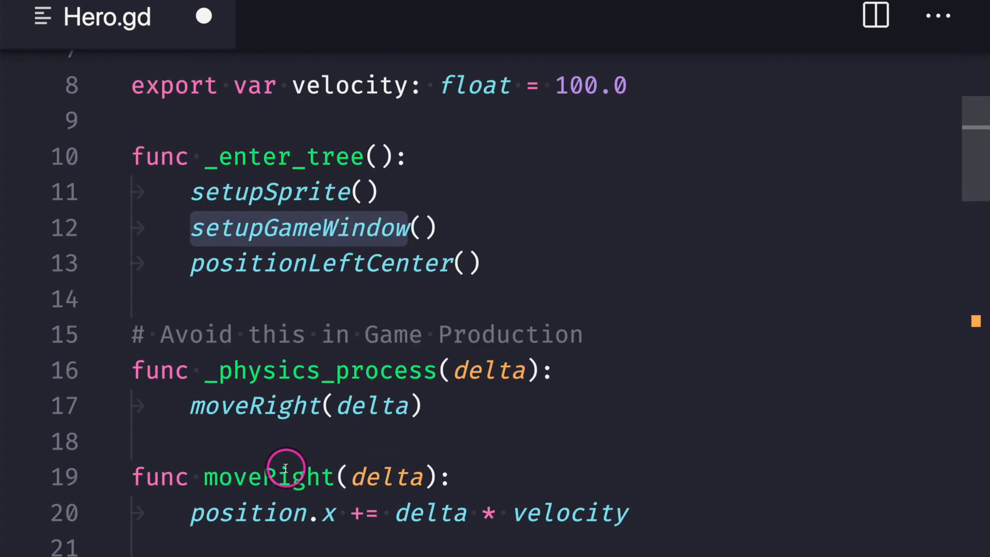
scroll(395, 390, up, 4)
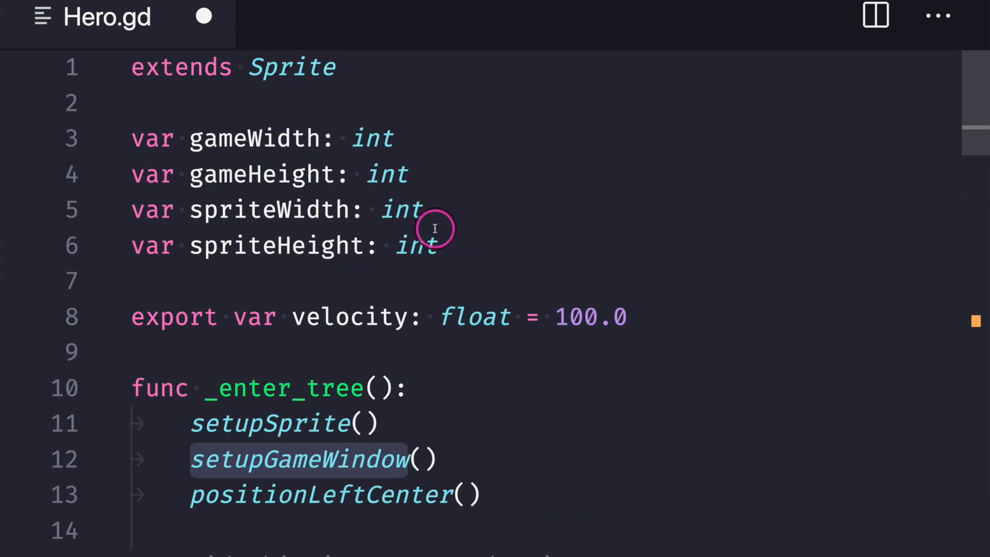
drag(458, 176, 87, 142)
click(451, 153)
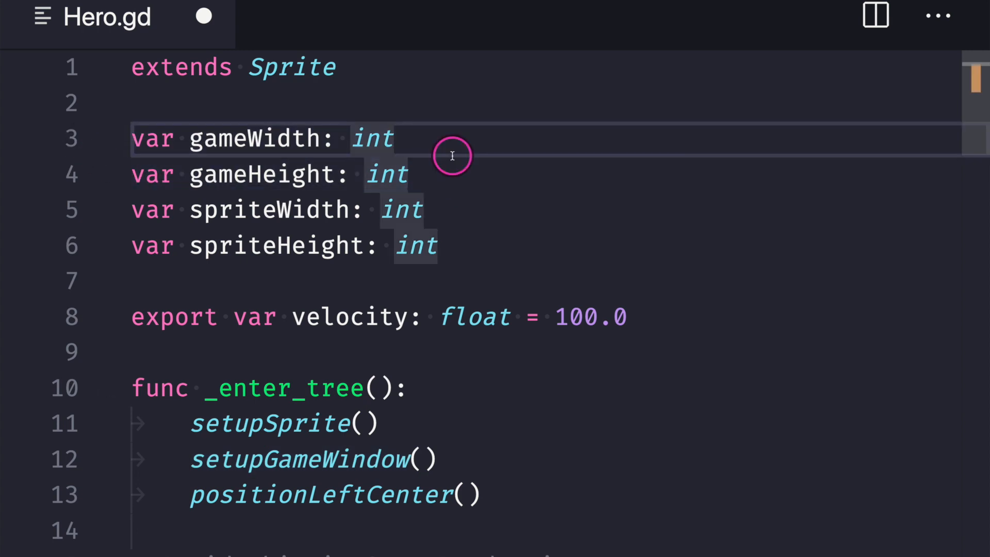
key(ctrl+s)
- Leave the caret after the saved velocity declaration in Hero.gd
click(667, 315)
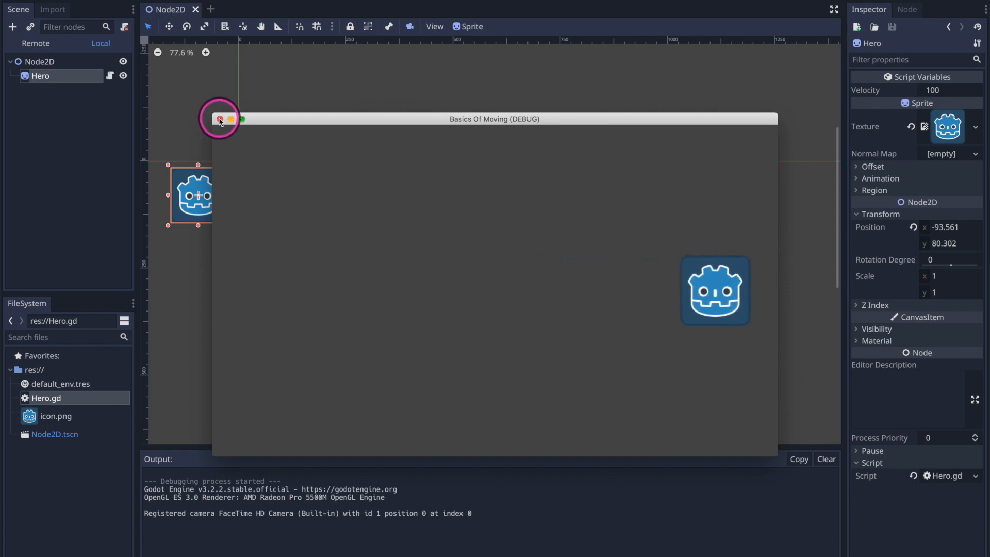
- Close the debug game after watching the Hero move at Velocity 100
click(219, 120)
- Set Hero's Velocity to 200 in the Inspector, run the game, then close it
click(907, 176)
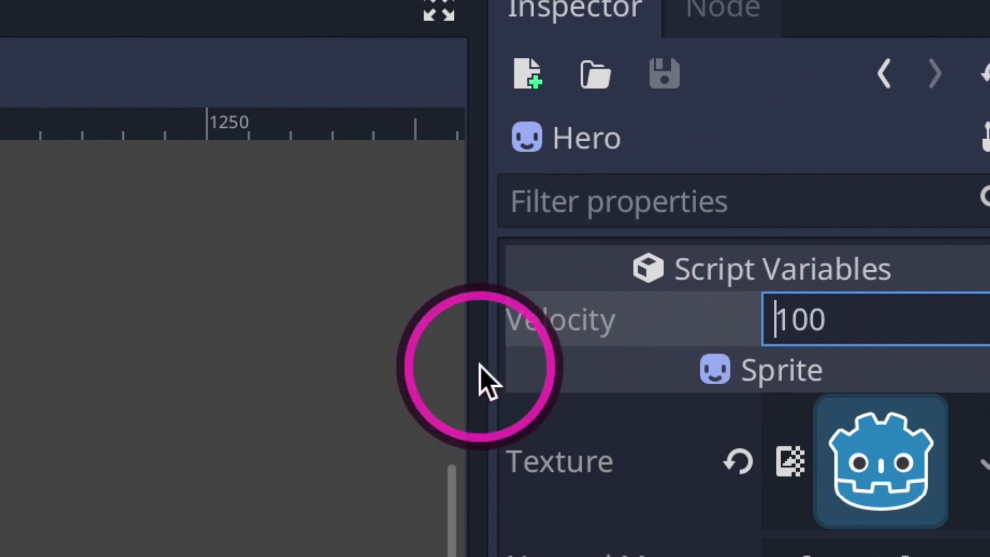
key(Delete)
text(2)
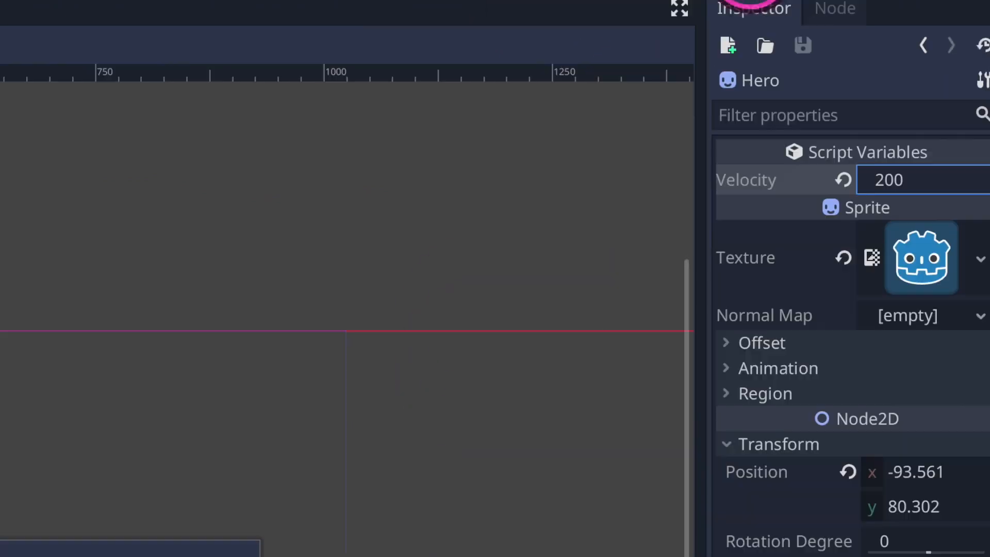
click(828, 6)
click(447, 200)
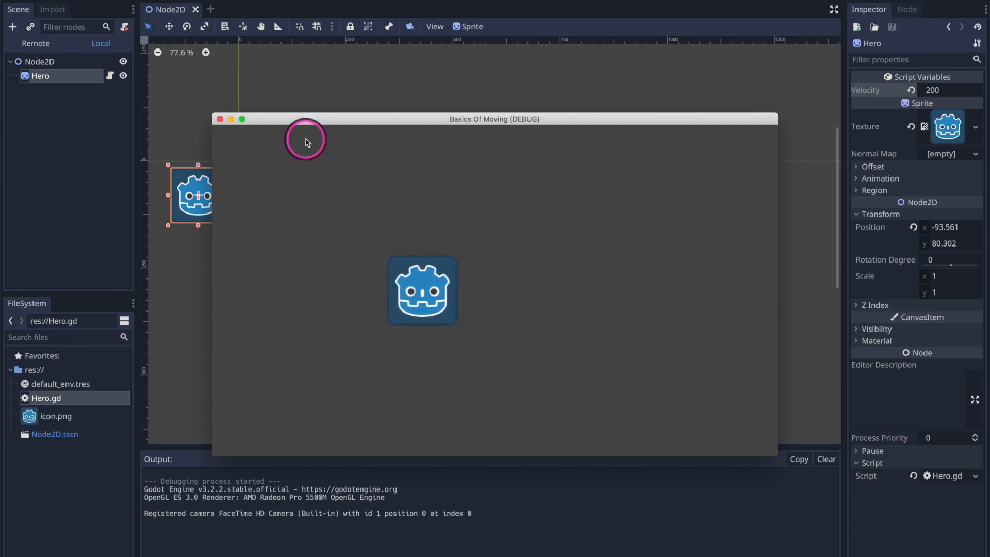
click(221, 121)
- Set Velocity to 1000, run the game again, then close it
click(932, 92)
text(10)
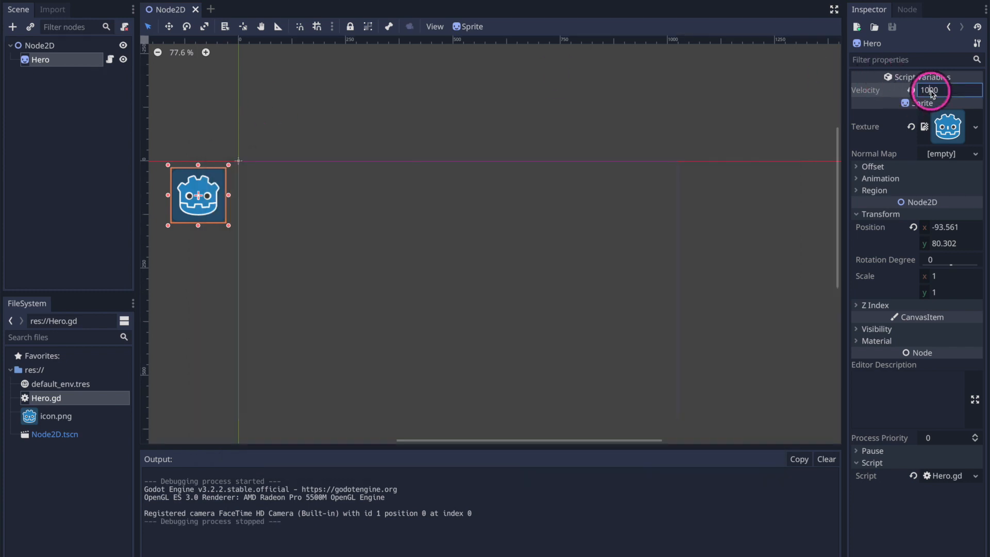
click(870, 2)
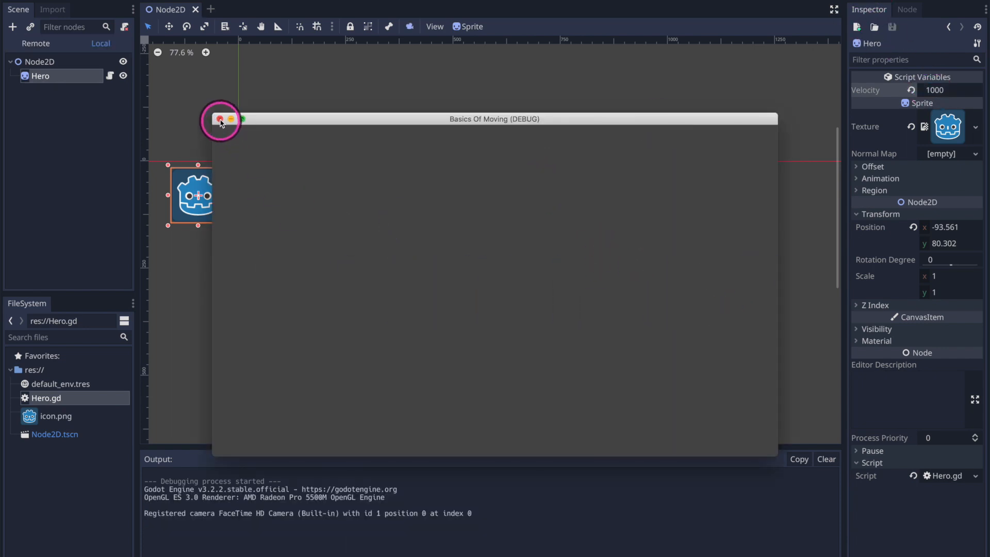
click(220, 119)
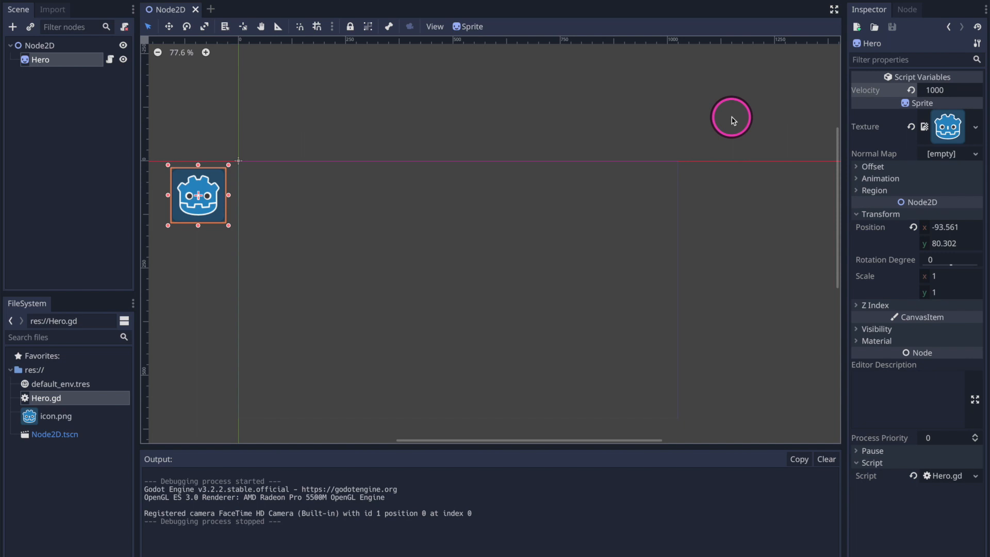